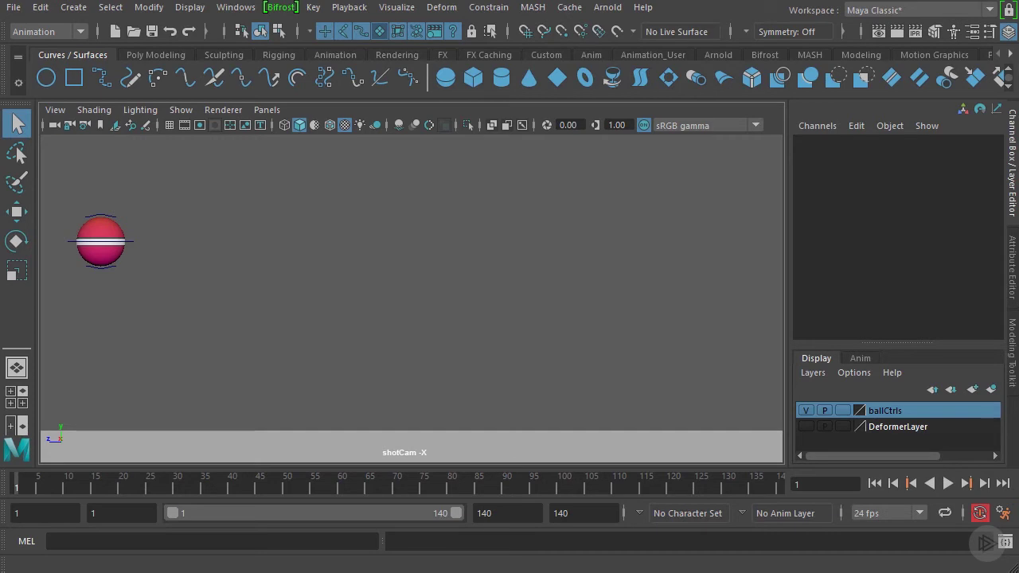
Step: Select the ball's mainCtrl curve in the shotCam view so its keys appear on the timeline
left_click(133, 240)
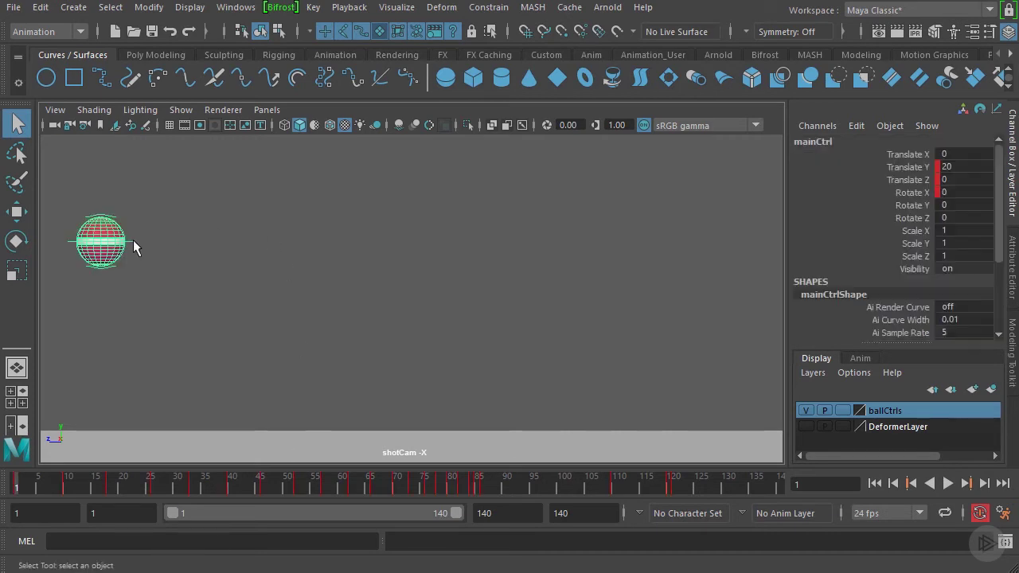
Step: Open the Ghost Selected options for mainCtrl and reset them to the default Global preferences
left_click(397, 7)
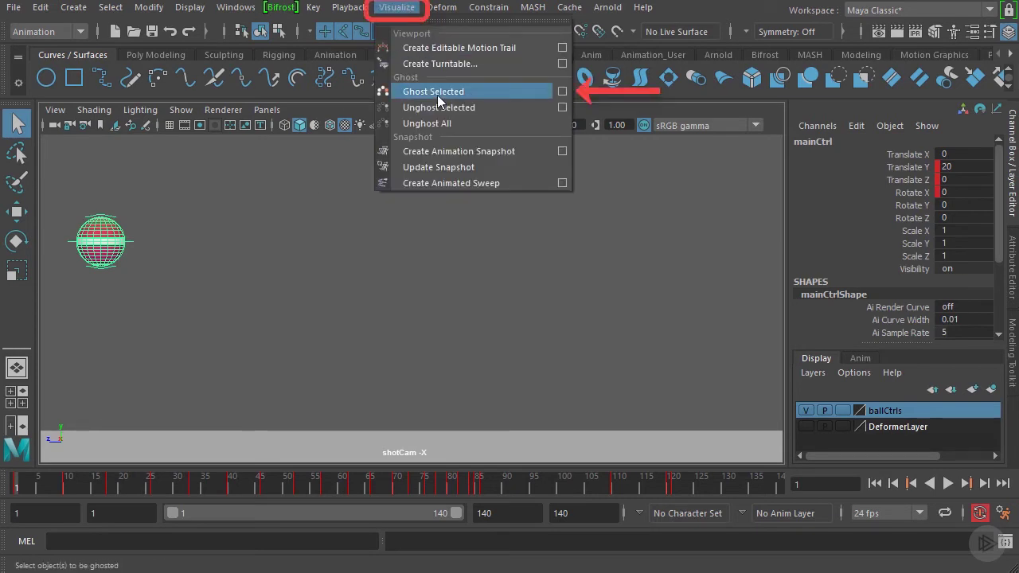
left_click(563, 92)
left_click_drag(530, 139, 523, 106)
left_click(296, 126)
left_click(334, 155)
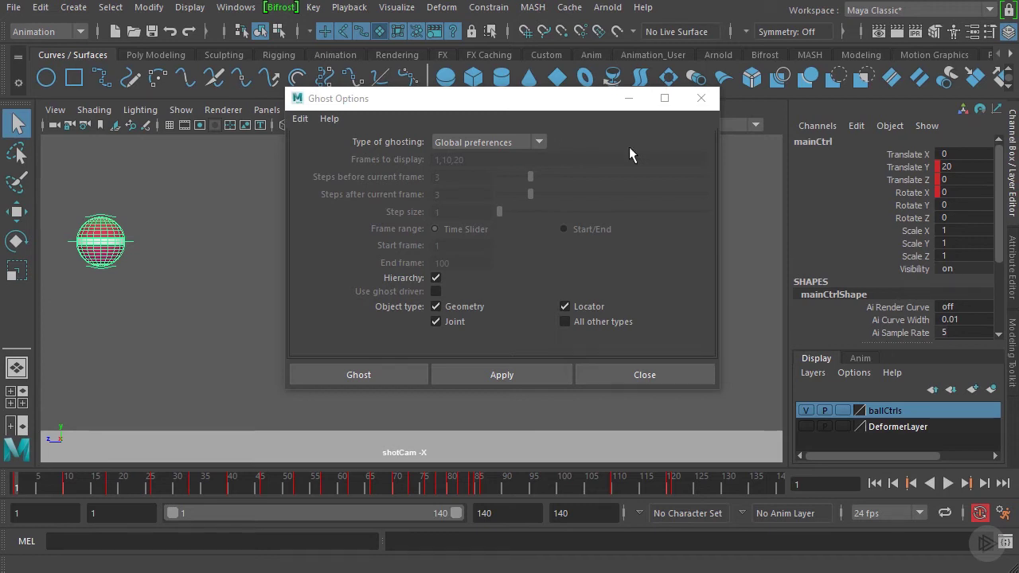
Step: Confirm the animation ghost preferences of 3 steps before, 3 after and 1 frame per step, then save
left_click(1005, 513)
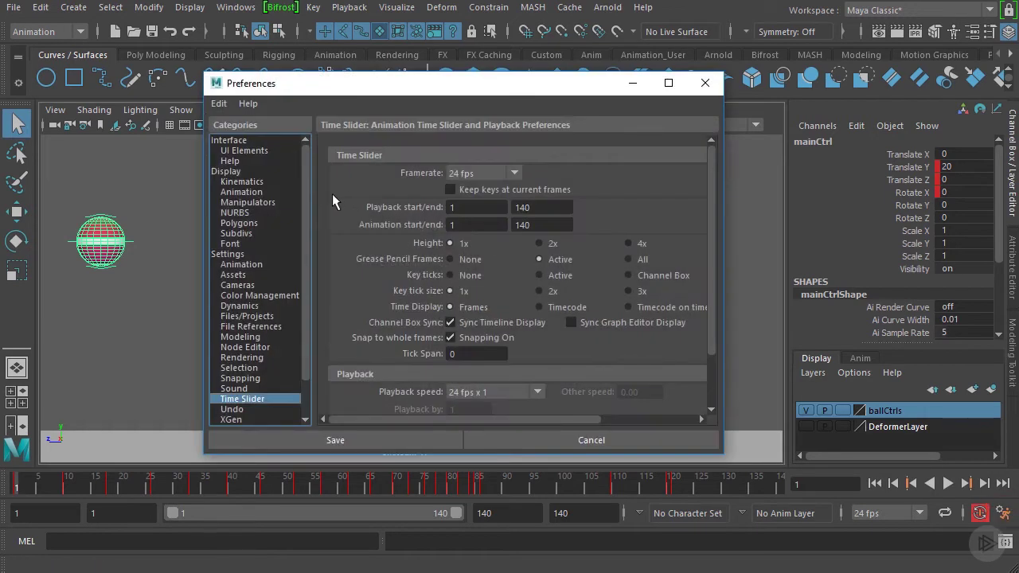
left_click(235, 193)
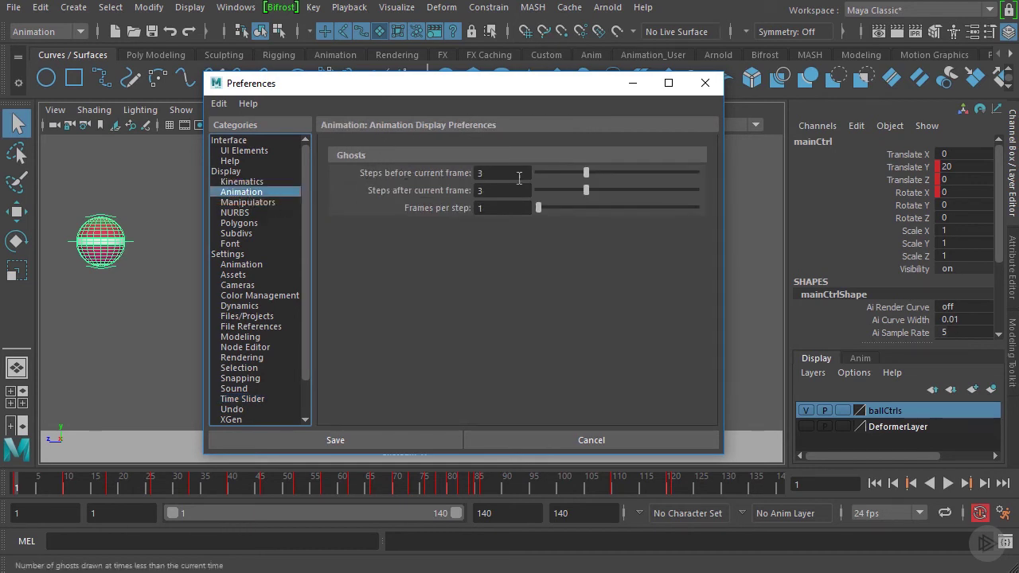
left_click_drag(478, 88, 756, 89)
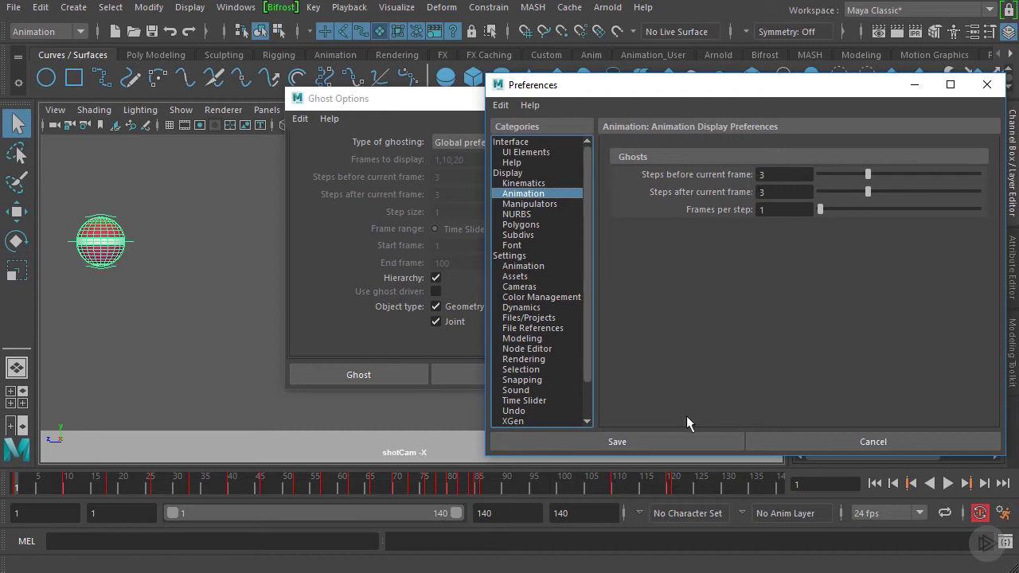
left_click(669, 447)
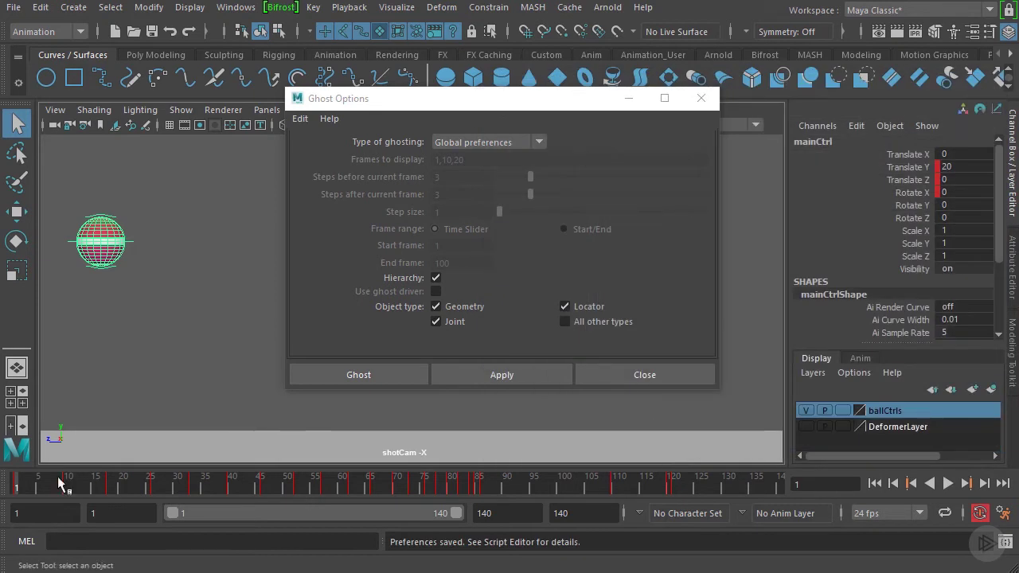
Step: Stop the animation at frame 10 and apply global-preference ghosting to the ball
key("alt+v")
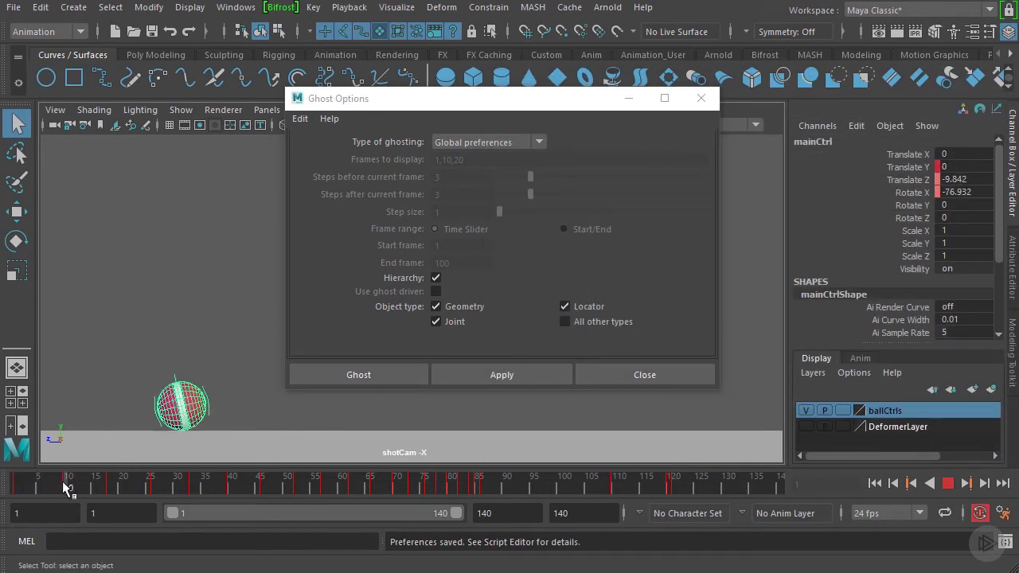
left_click(62, 486)
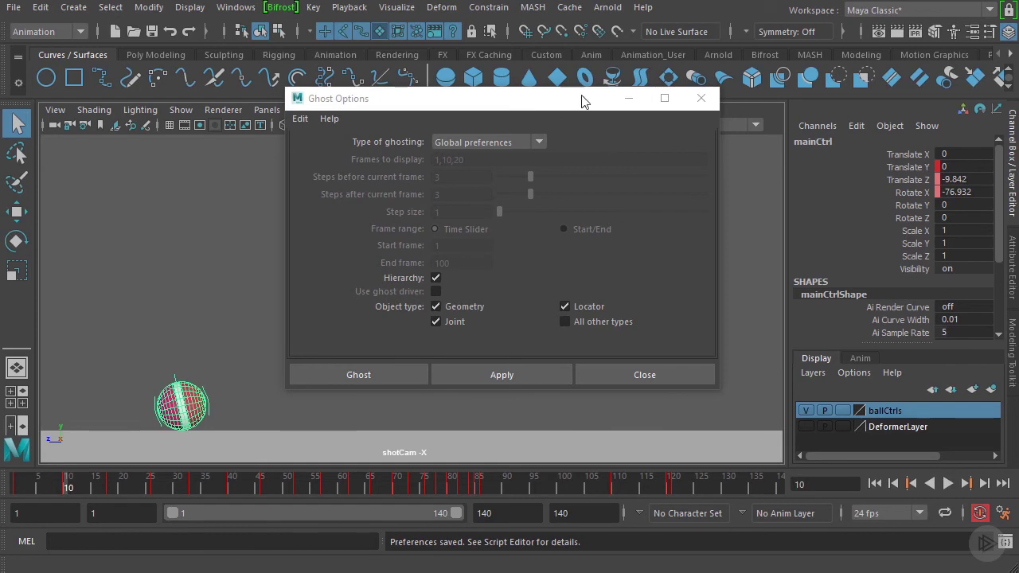
left_click(517, 375)
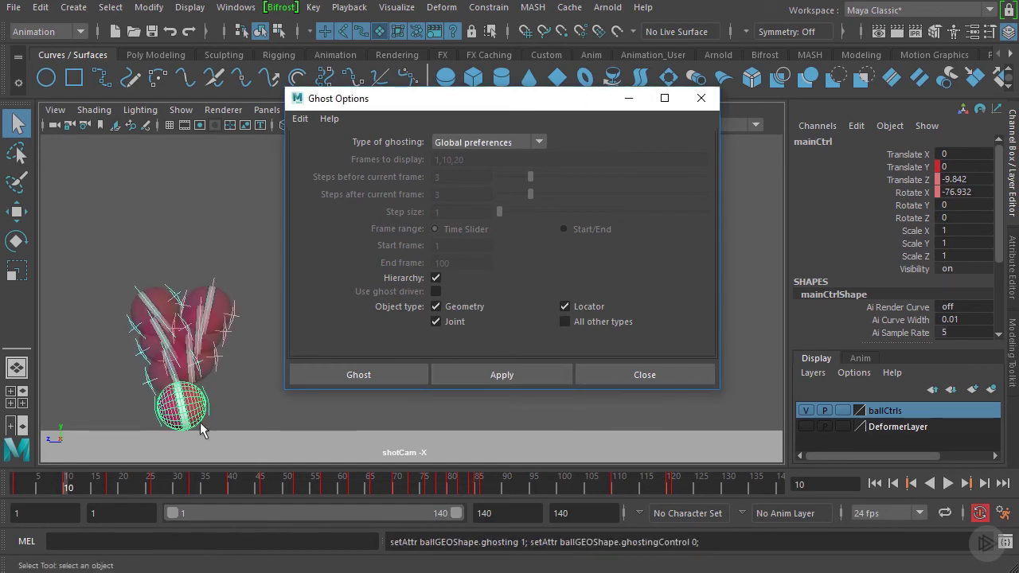
Step: Play back to inspect the ghosts at frame 10, then undo the ghosting
left_click(70, 487)
key("alt+v")
mouse_move(53, 487)
left_mouse_down()
mouse_move(96, 490)
mouse_move(34, 488)
mouse_move(114, 498)
mouse_move(32, 498)
mouse_move(130, 498)
mouse_move(56, 497)
mouse_move(110, 500)
mouse_move(63, 489)
left_mouse_up()
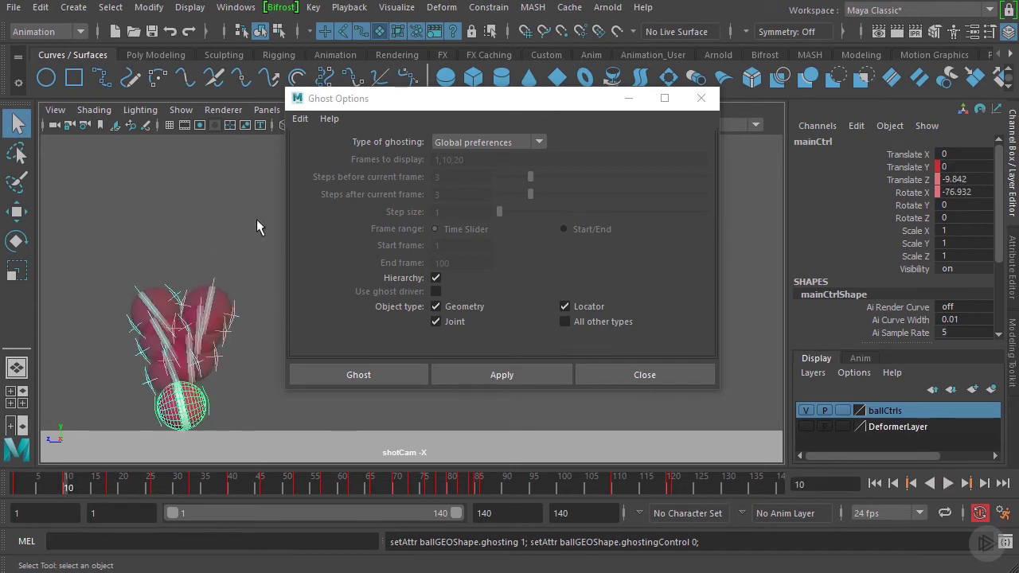
key("ctrl+z")
key("ctrl+z")
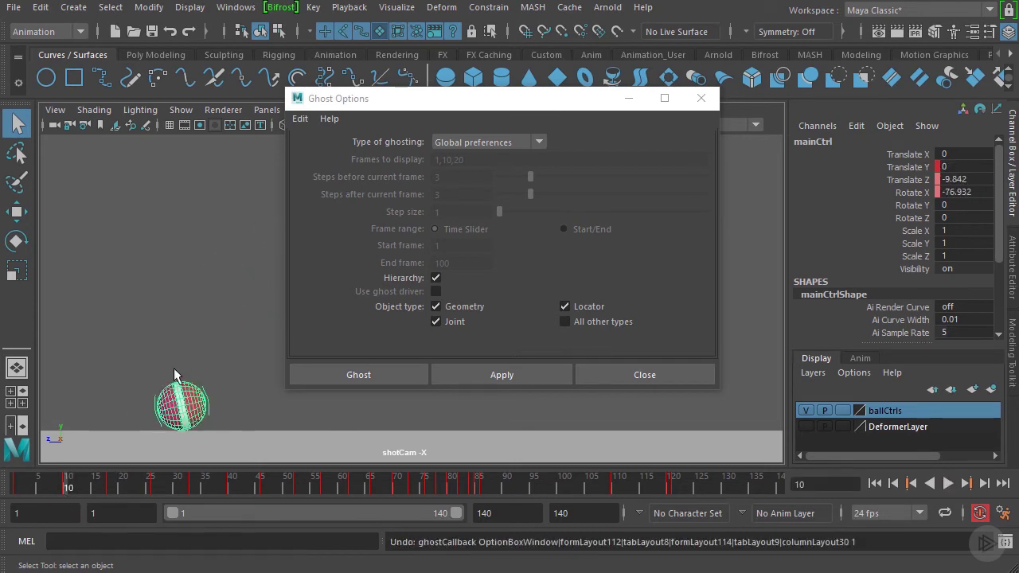
Step: Switch ghosting to Custom frames 1, 10 and 20 and apply it to the ball
left_click(515, 140)
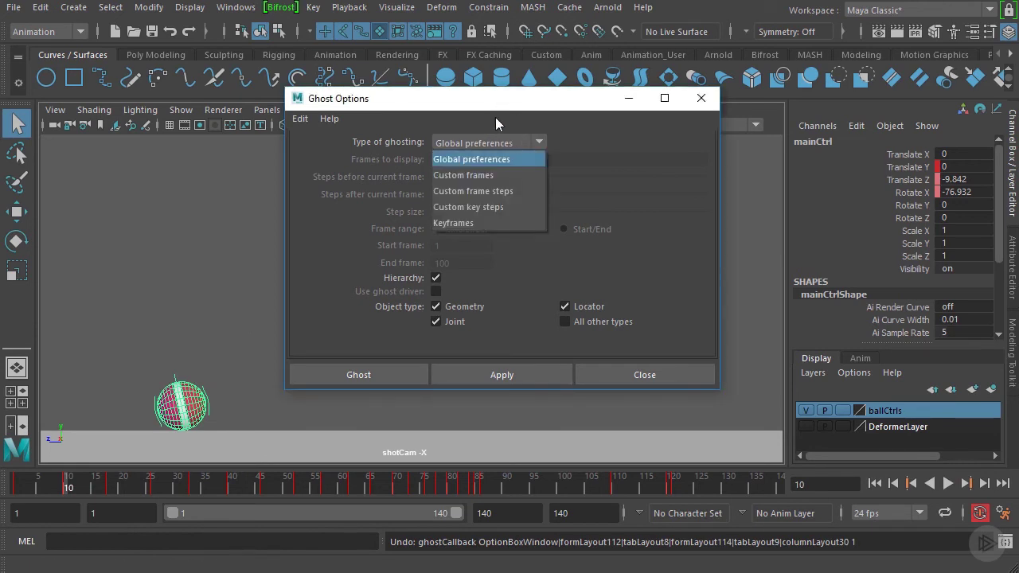
left_click(458, 175)
left_click_drag(459, 105, 611, 128)
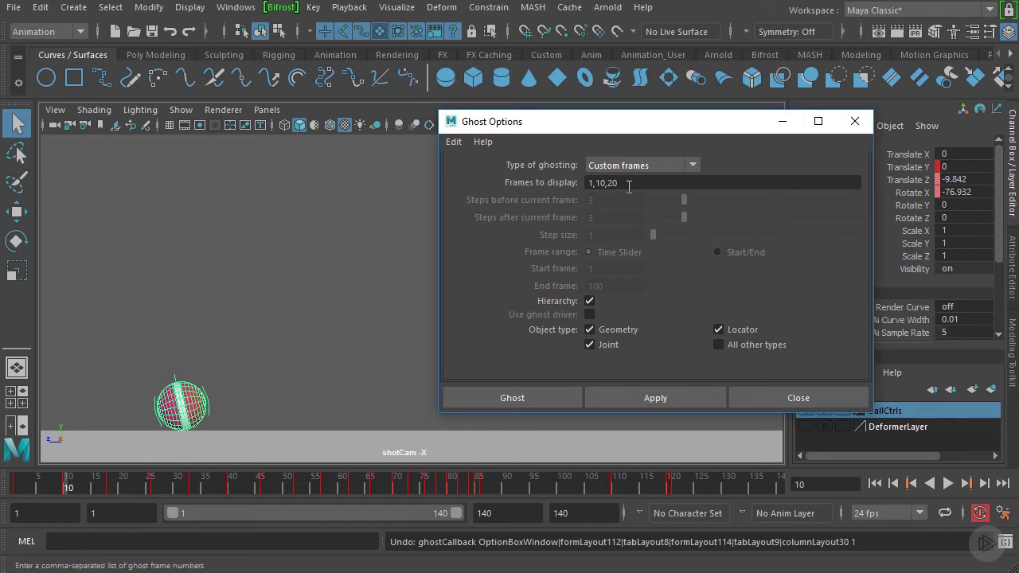
left_click(641, 400)
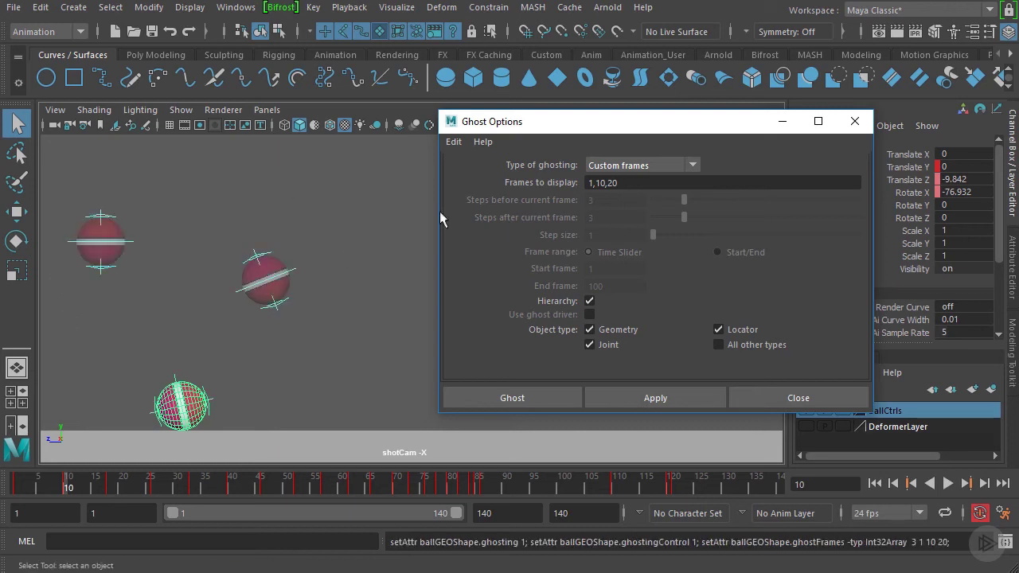
Step: Play back to check the custom-frame ghosts, ending back at frame 10
key("alt+v")
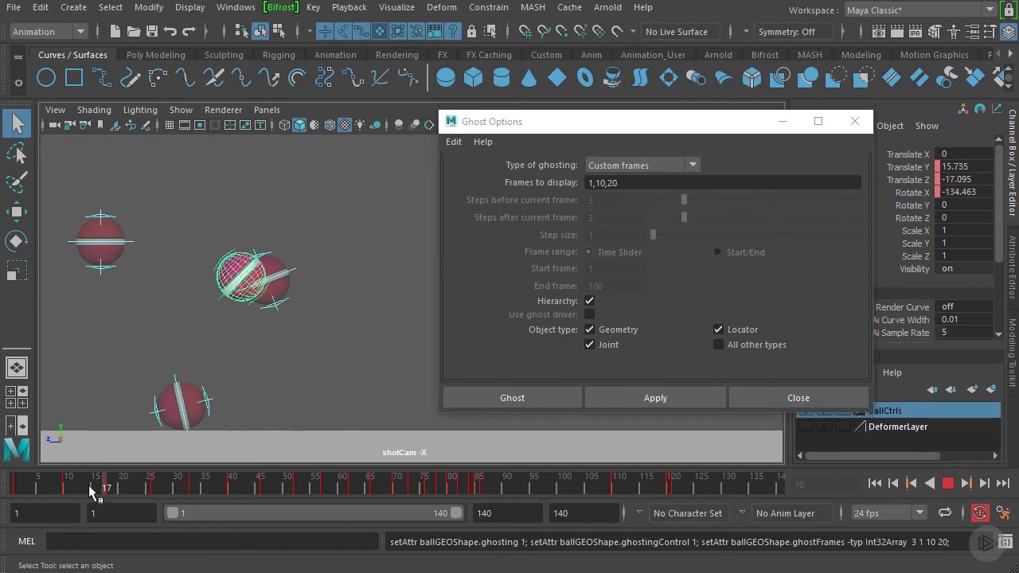
left_click_drag(28, 490, 113, 486)
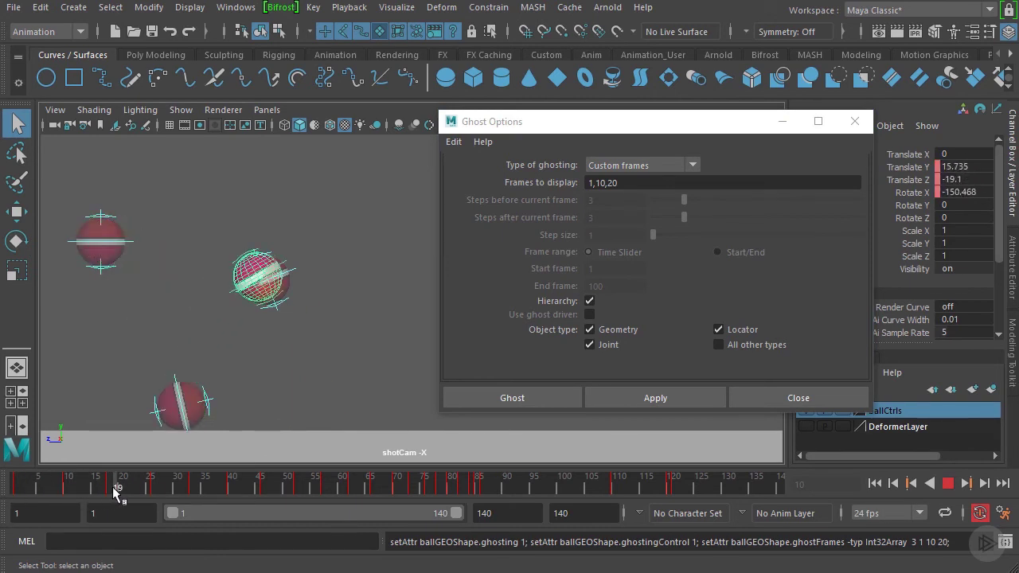
key("alt+shift+v")
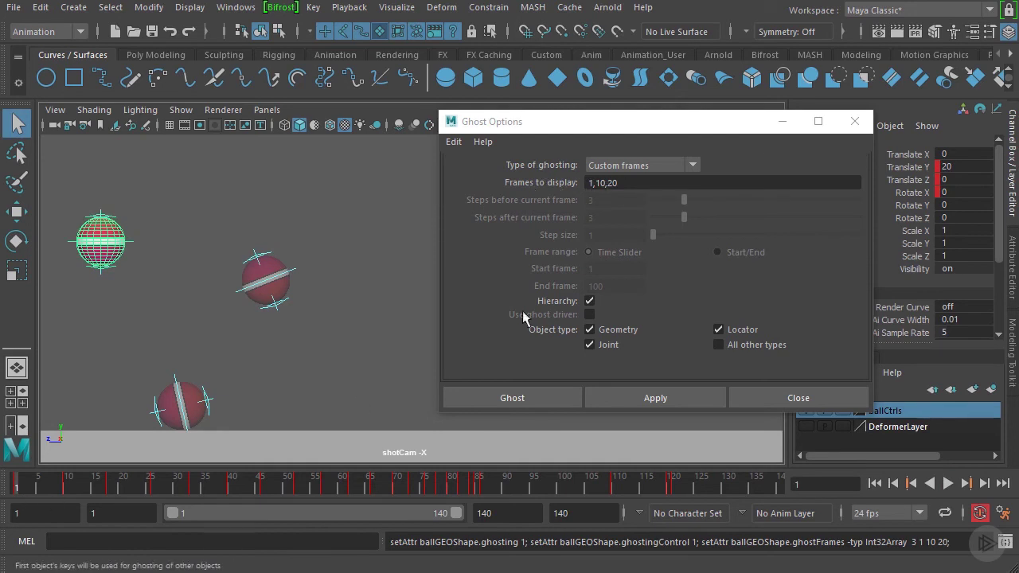
key("ctrl+z")
key("ctrl+z")
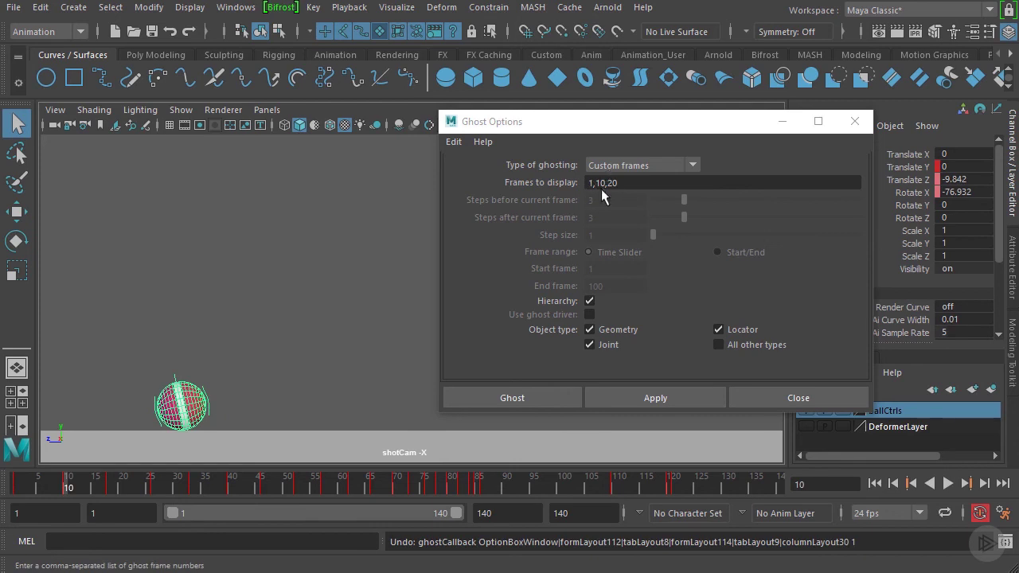
Step: Switch to Custom frame steps with 8 steps before and 8 after, and apply
left_click(655, 162)
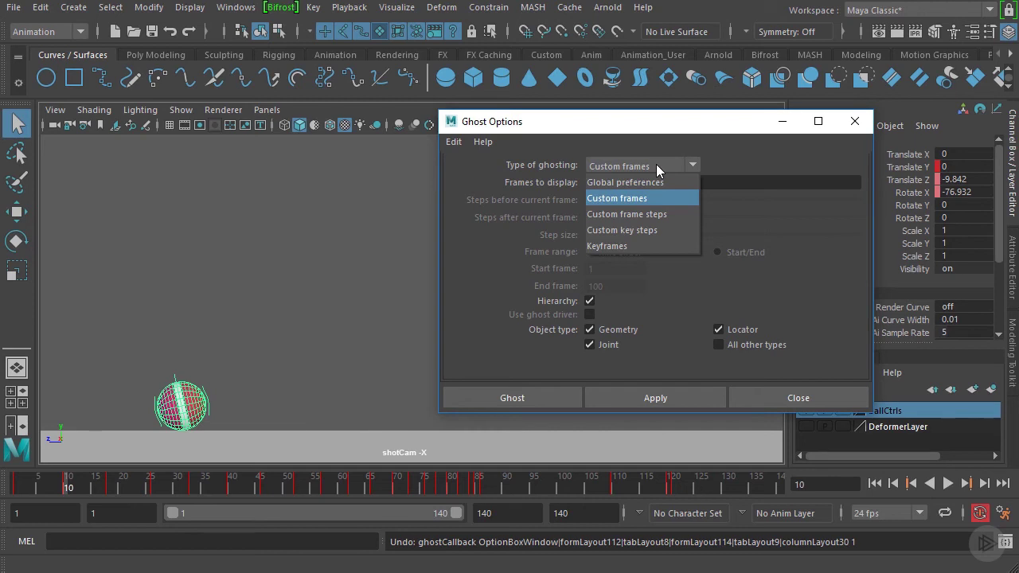
left_click(645, 220)
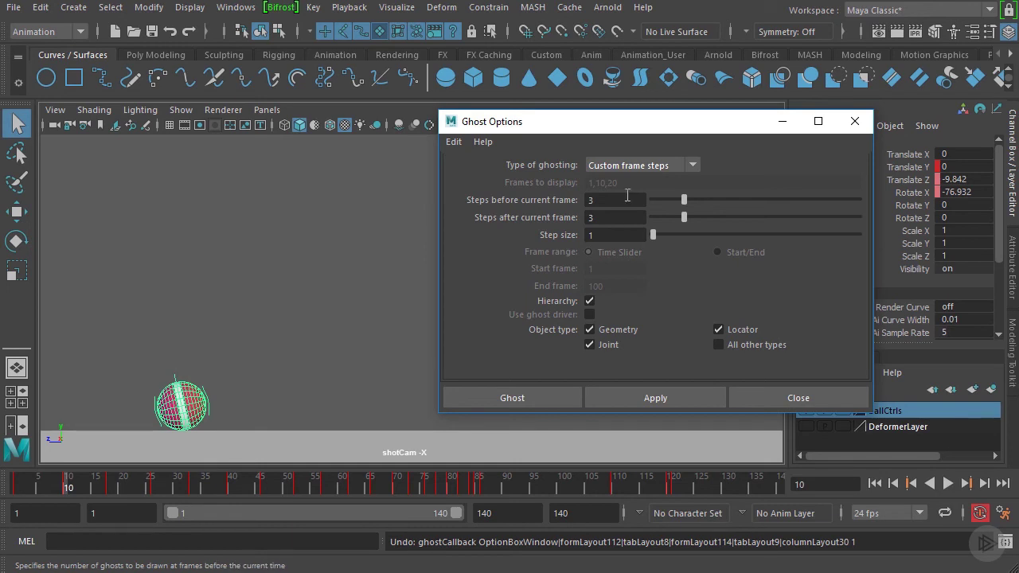
left_click_drag(683, 200, 770, 203)
left_click_drag(744, 222, 734, 223)
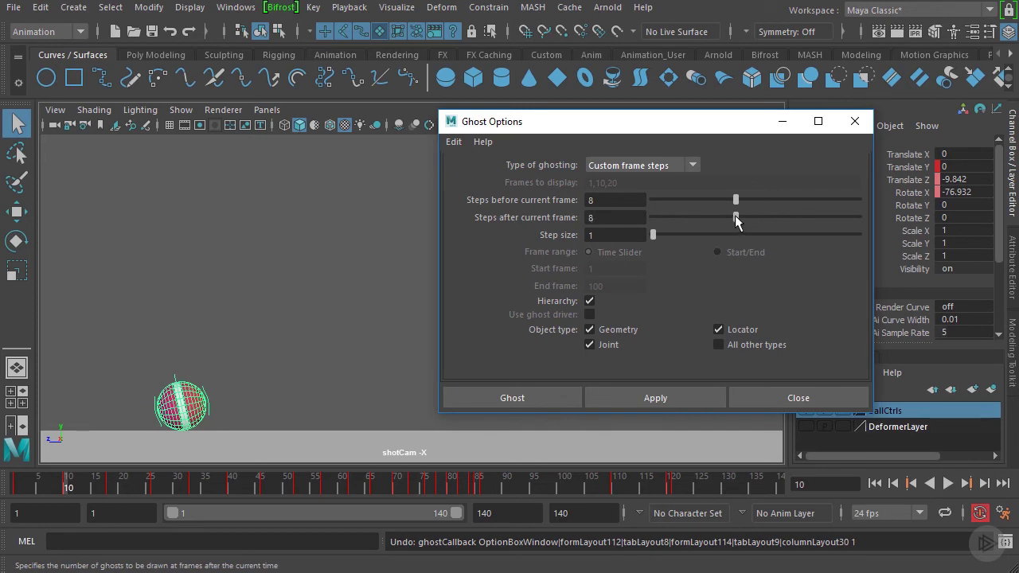
left_click(636, 395)
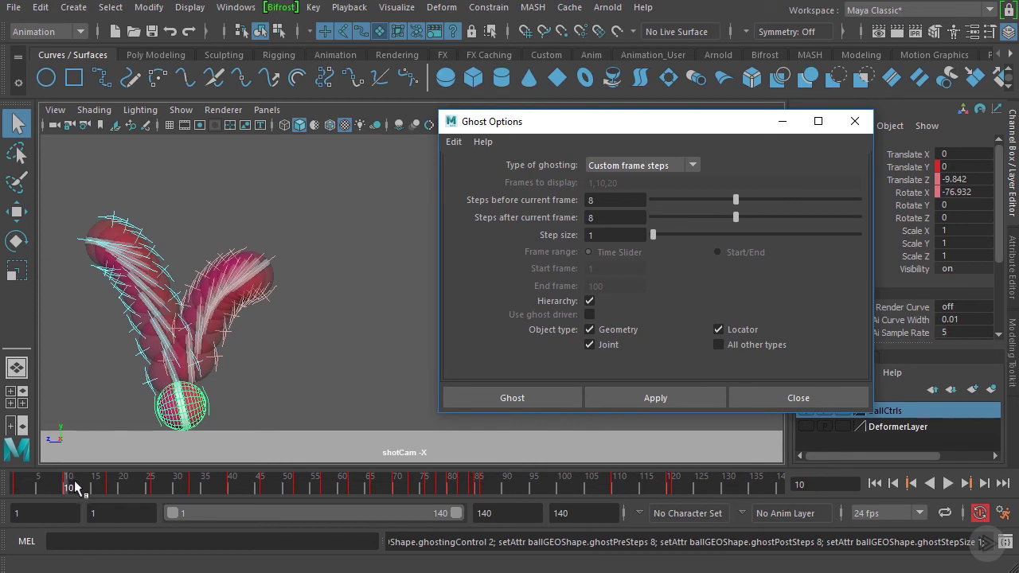
Step: Play and scrub the animation to preview the 8-before, 8-after ghost trail
key("alt+v")
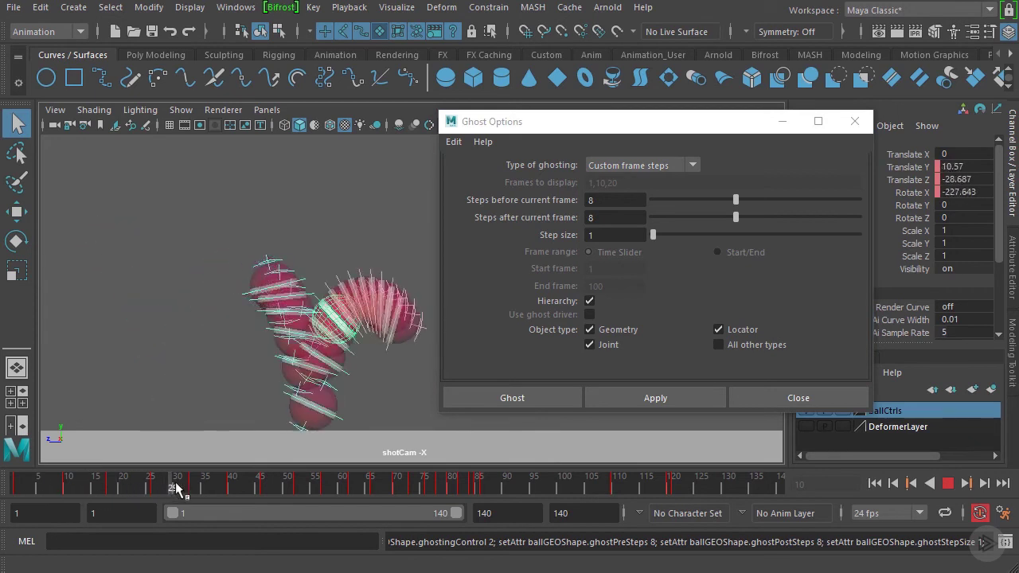
key("alt+v")
left_click_drag(568, 120, 909, 166)
key("alt+v")
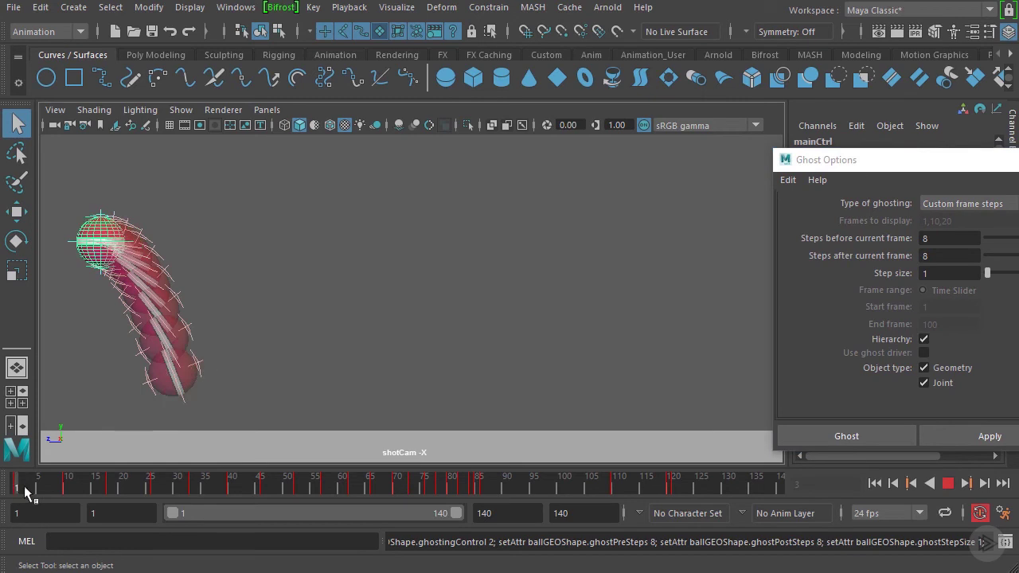
key("alt+v")
left_click(947, 483)
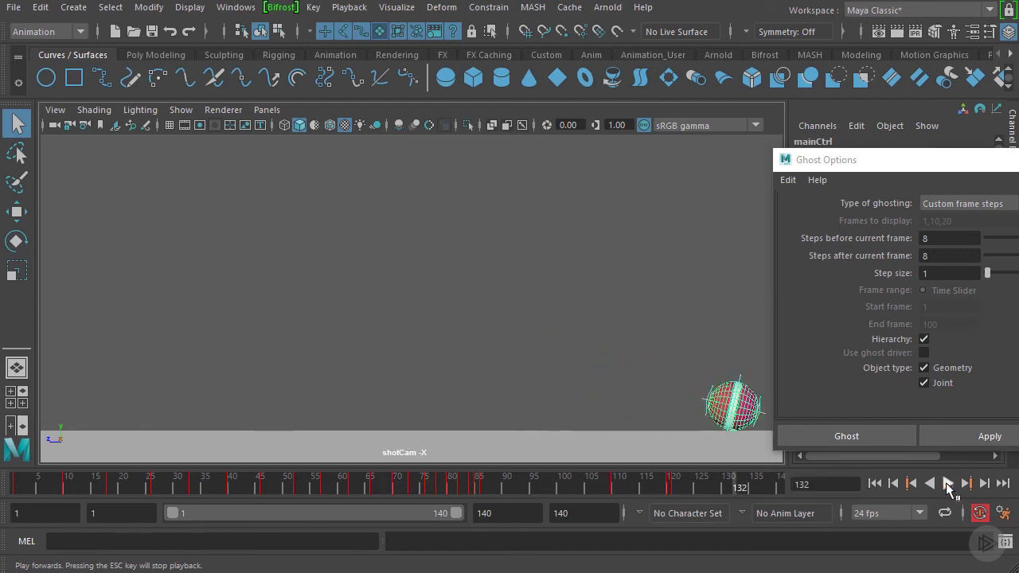
mouse_move(28, 489)
left_mouse_down()
mouse_move(29, 501)
mouse_move(50, 502)
mouse_move(201, 495)
mouse_move(16, 498)
left_mouse_up()
left_click_drag(1011, 163, 755, 146)
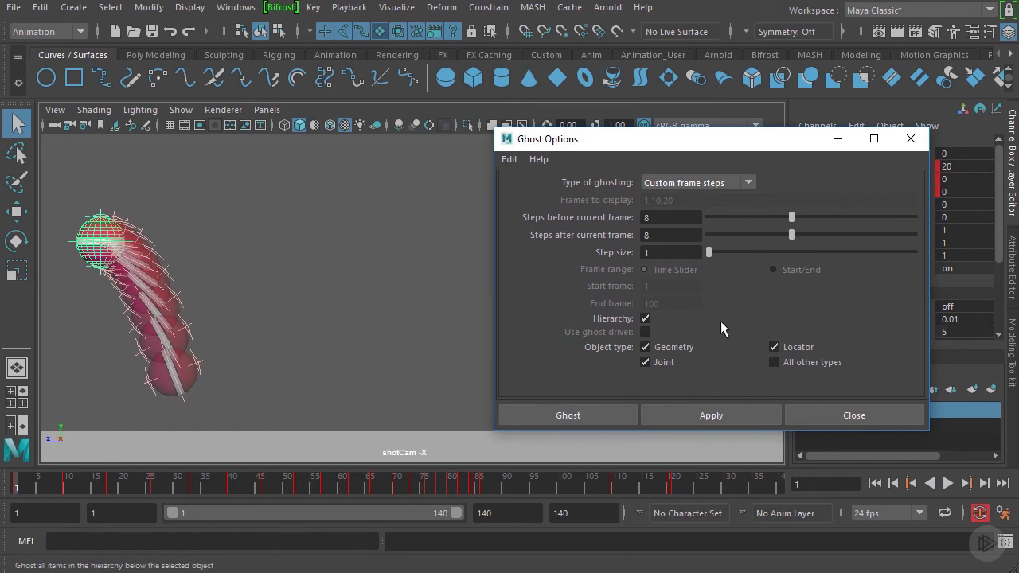
Step: Set ghosting to Keyframes with a Start/End range ending at frame 121, and apply
left_click(748, 183)
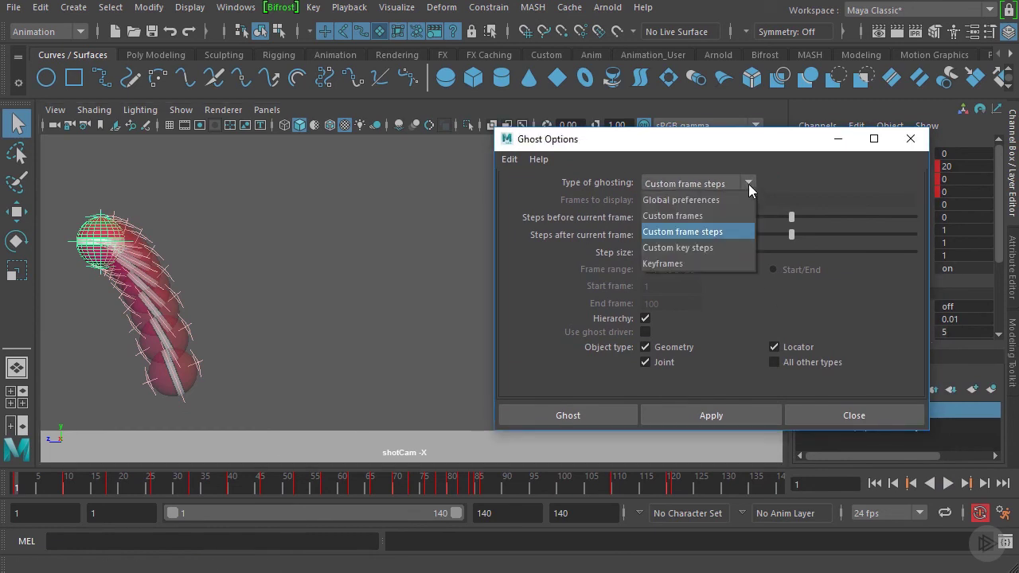
left_click(709, 262)
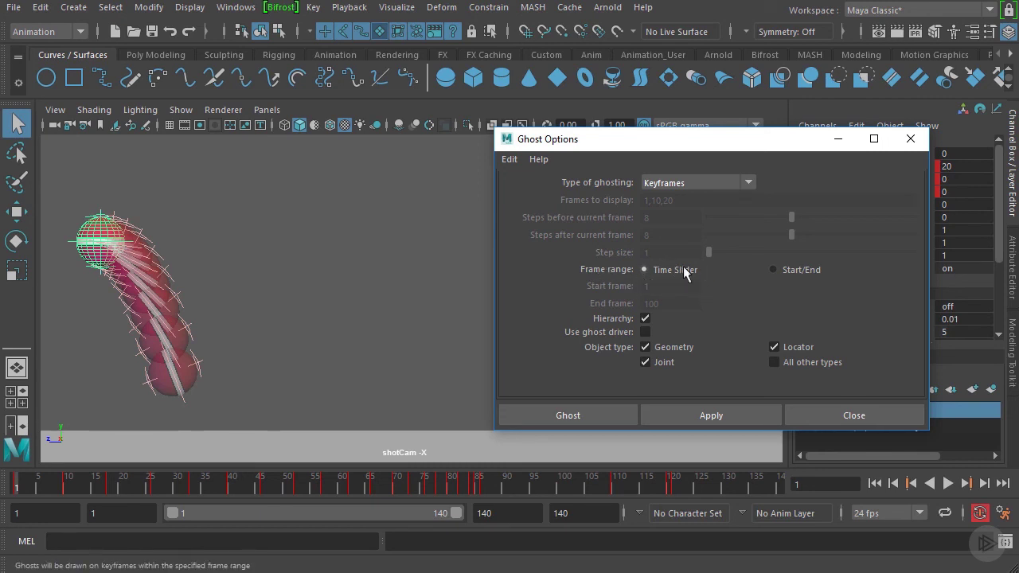
left_click(776, 270)
left_click(645, 305)
type("121")
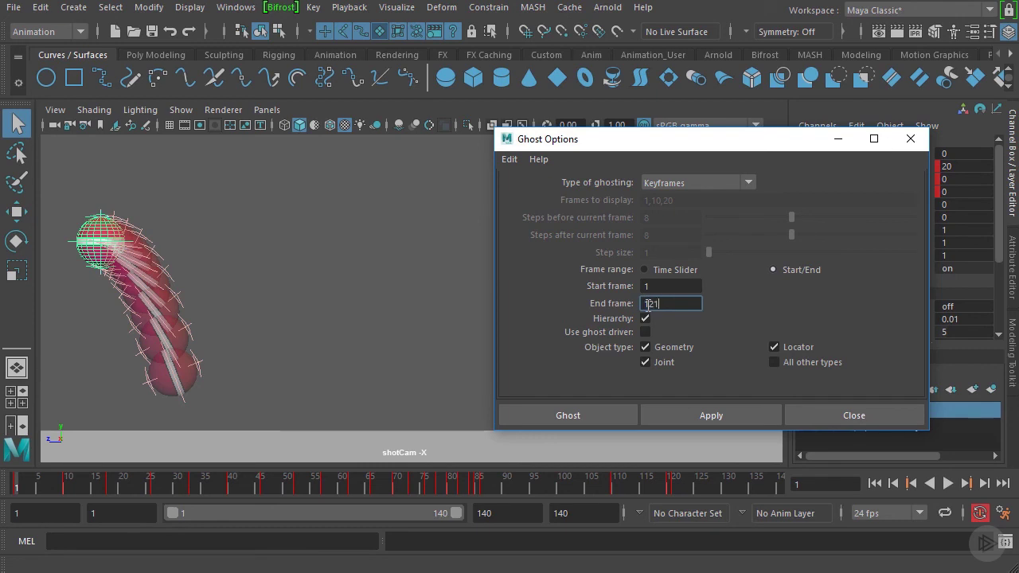
left_click(741, 416)
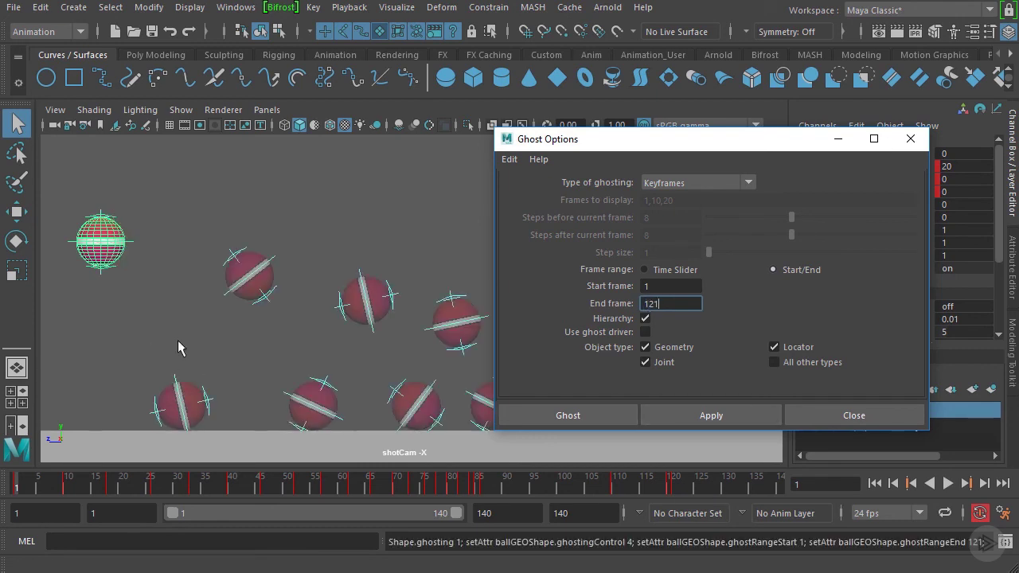
Step: Play back the animation to view a ghost at every keyed pose of the bounce
left_click(27, 487)
key("alt+v")
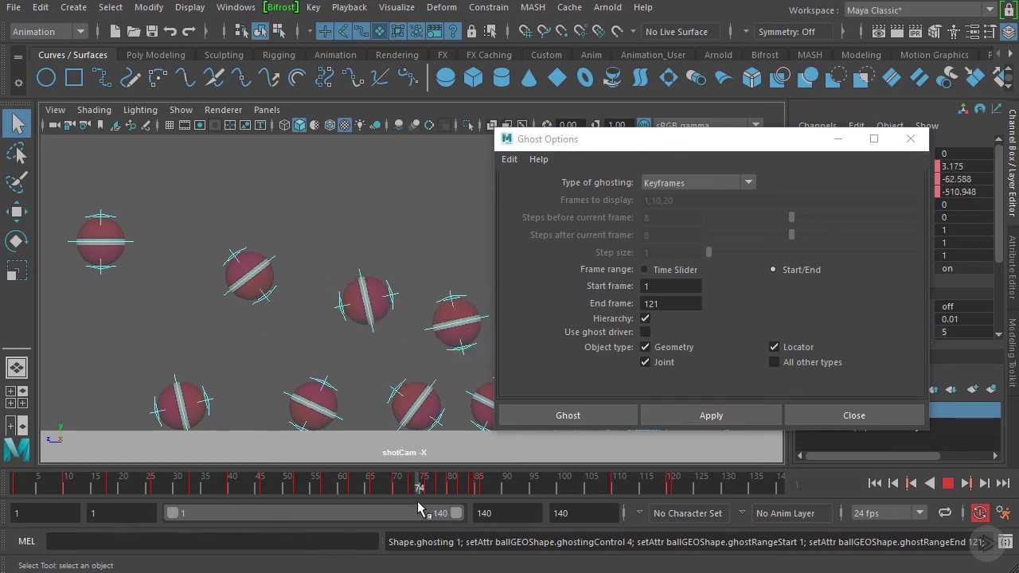
key("alt+v")
key("alt+shift+v")
left_click_drag(669, 150, 987, 169)
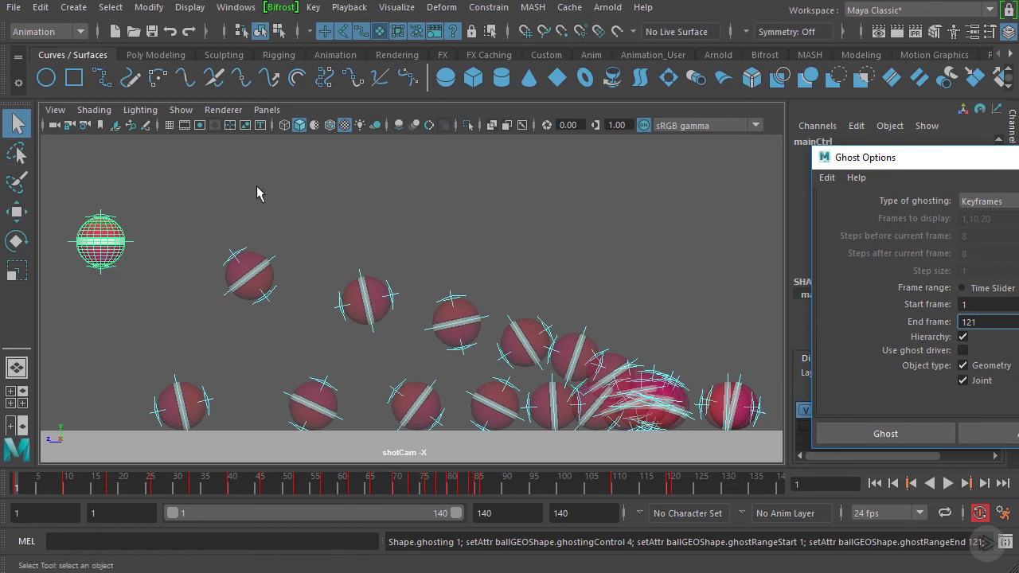
left_click_drag(1002, 164, 884, 156)
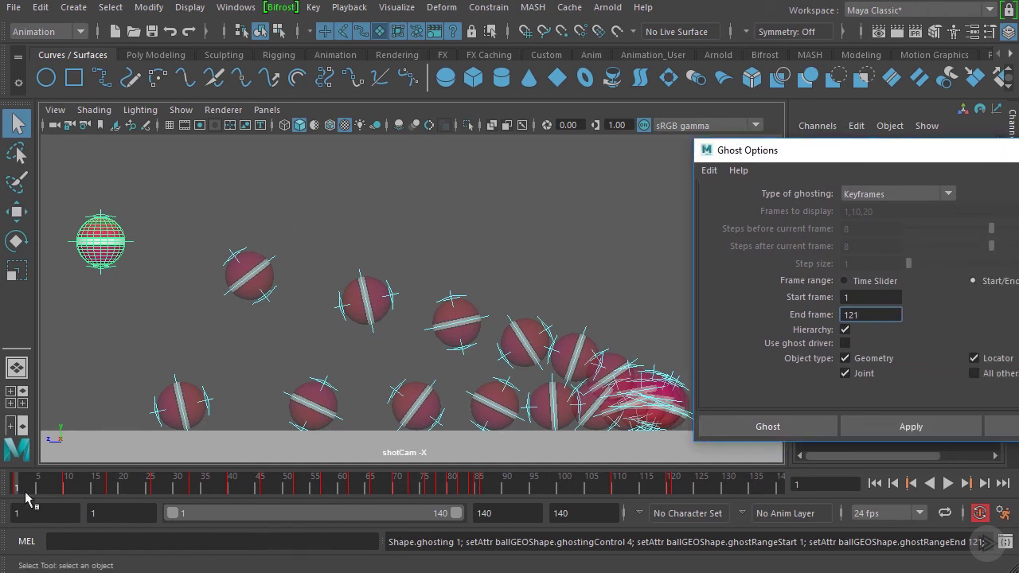
key("alt+v")
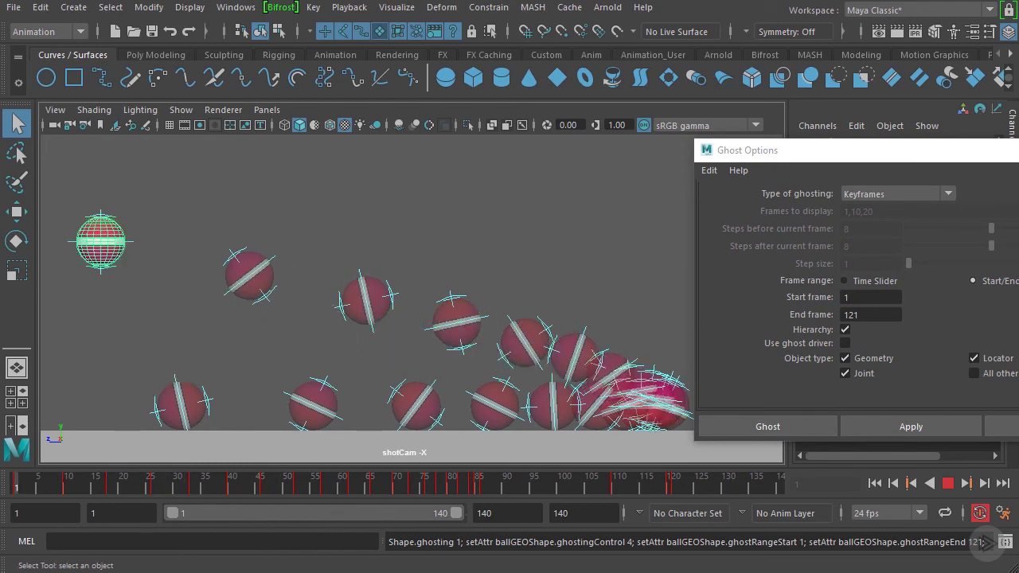
key("alt+v")
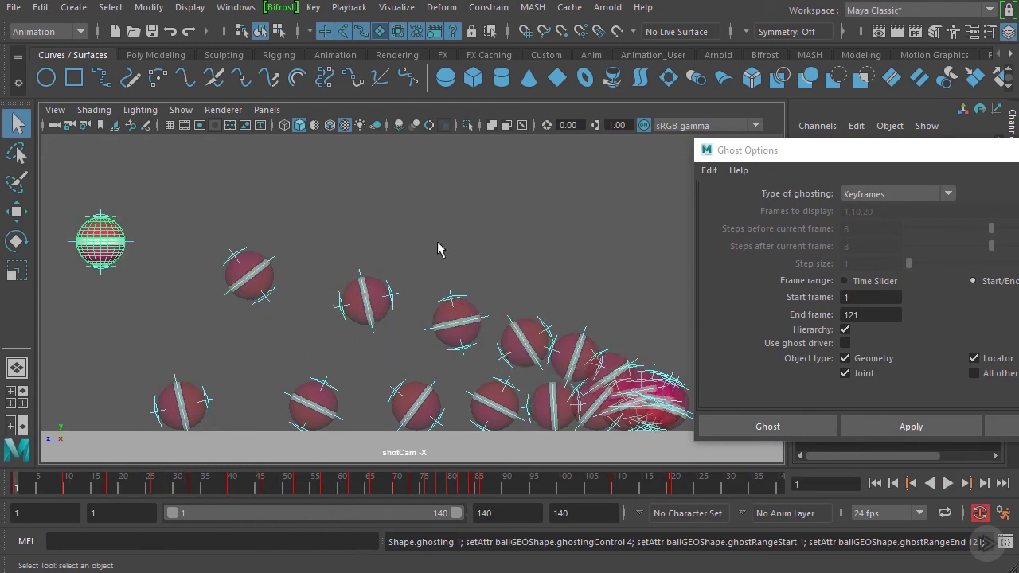